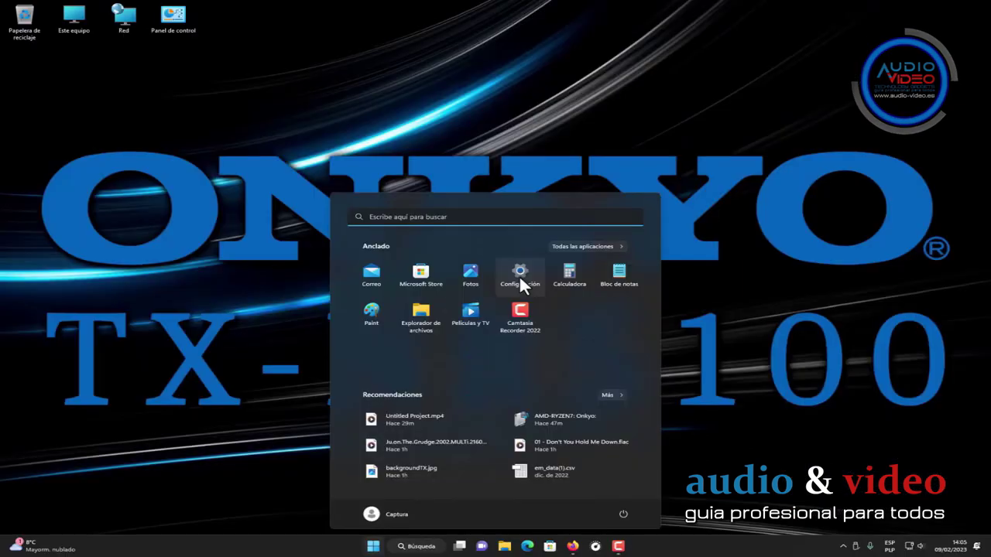
- Open the system settings and view the sharing properties of the 001-reavon-test network folder
left_click(519, 275)
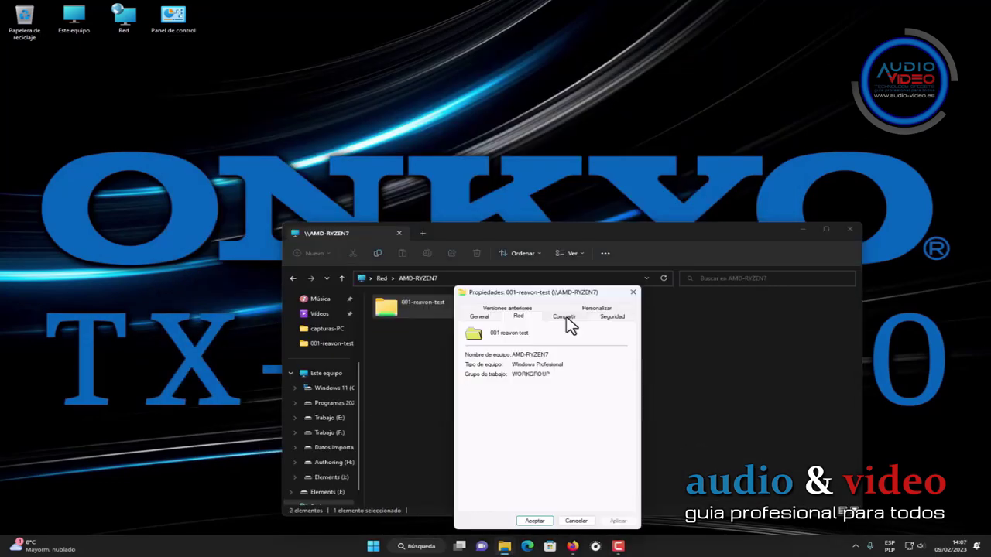
left_click(564, 317)
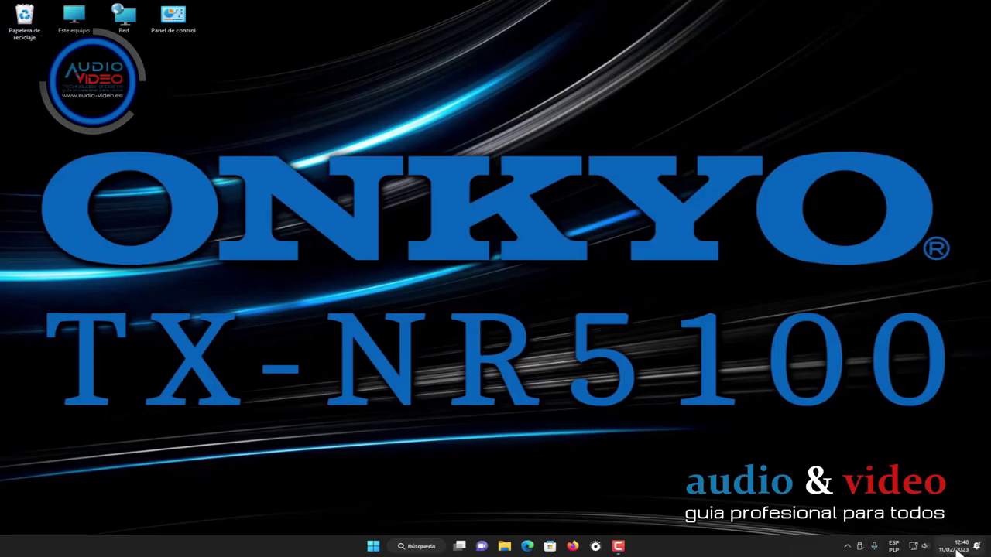
- Open the sound settings and switch the sound output to Realtek Digital Output (Realtek(R) Audio)
right_click(925, 547)
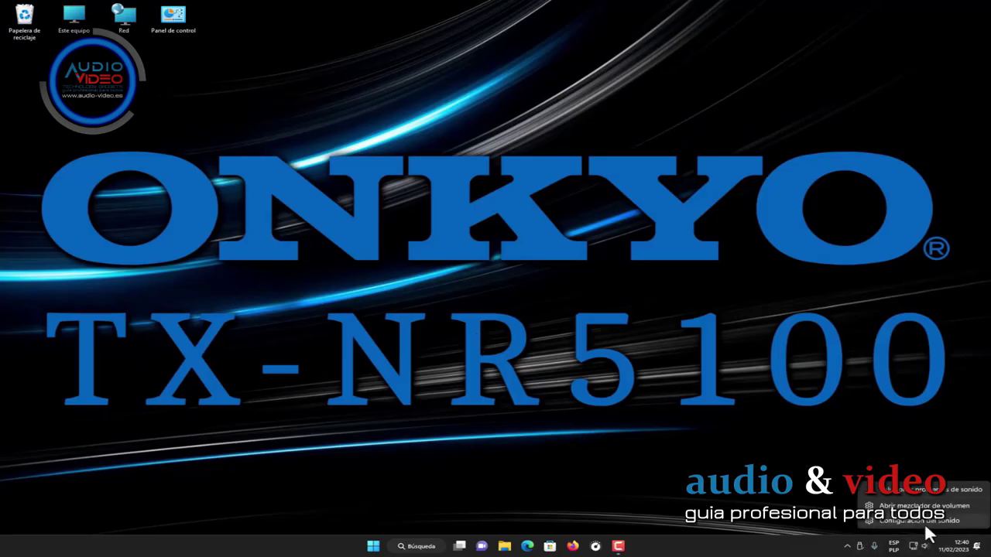
left_click(920, 520)
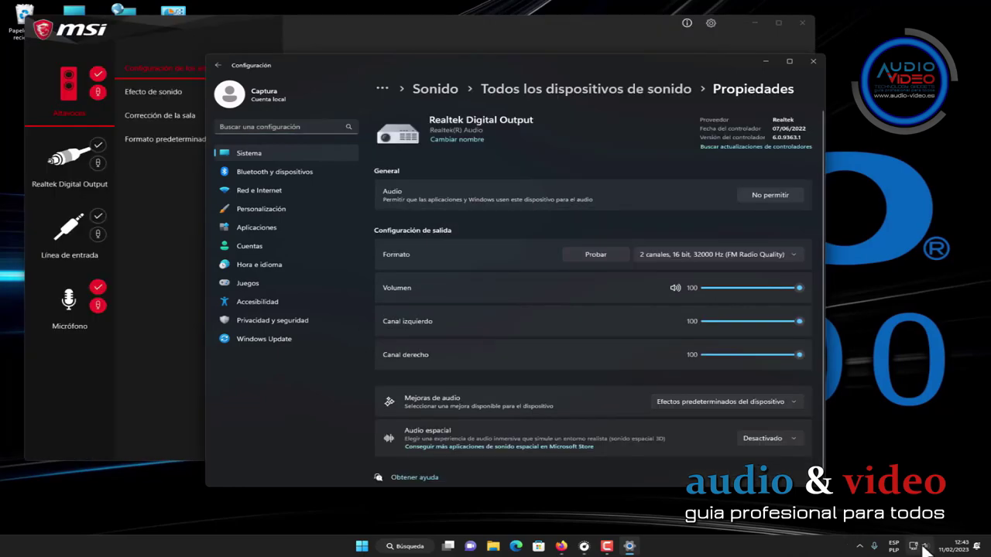
left_click(925, 546)
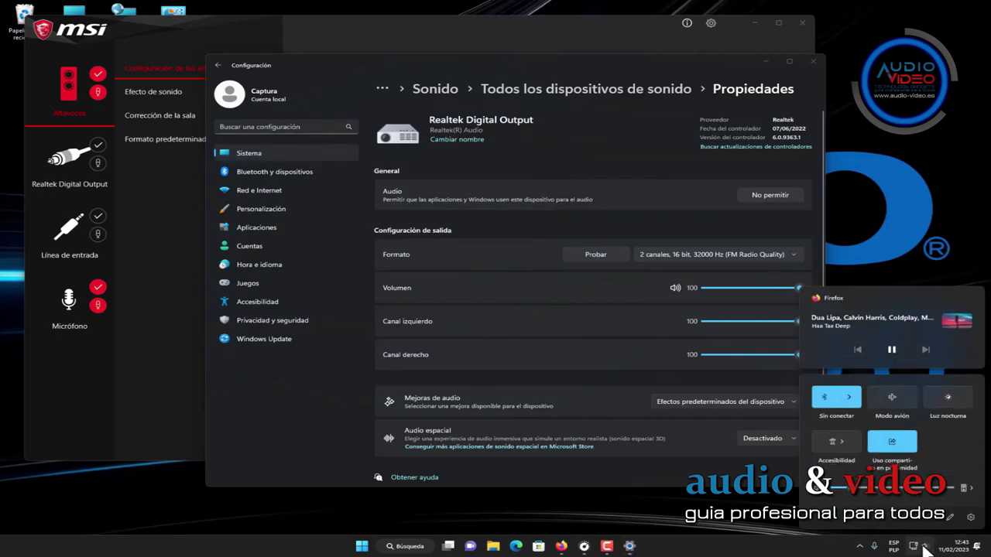
left_click(971, 488)
left_click(875, 414)
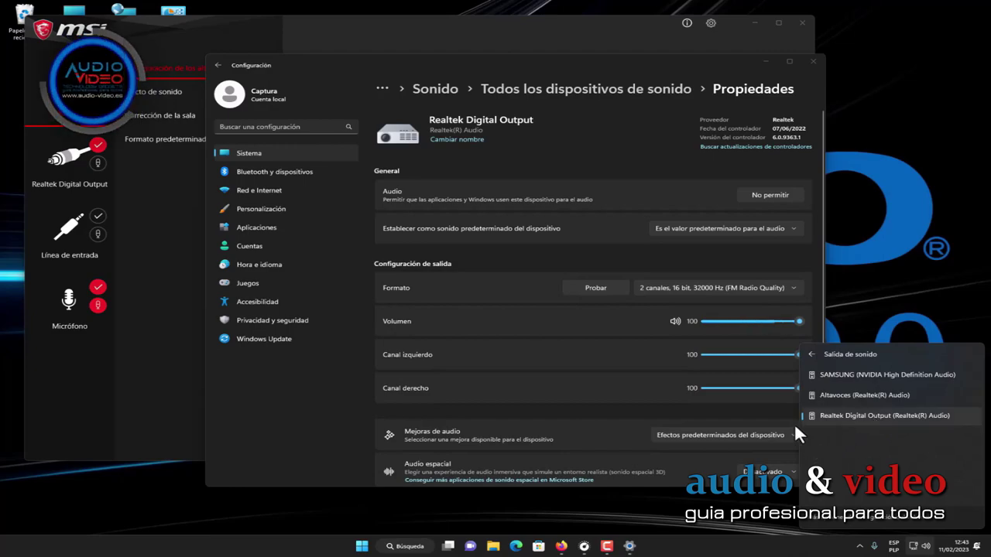
left_click(900, 309)
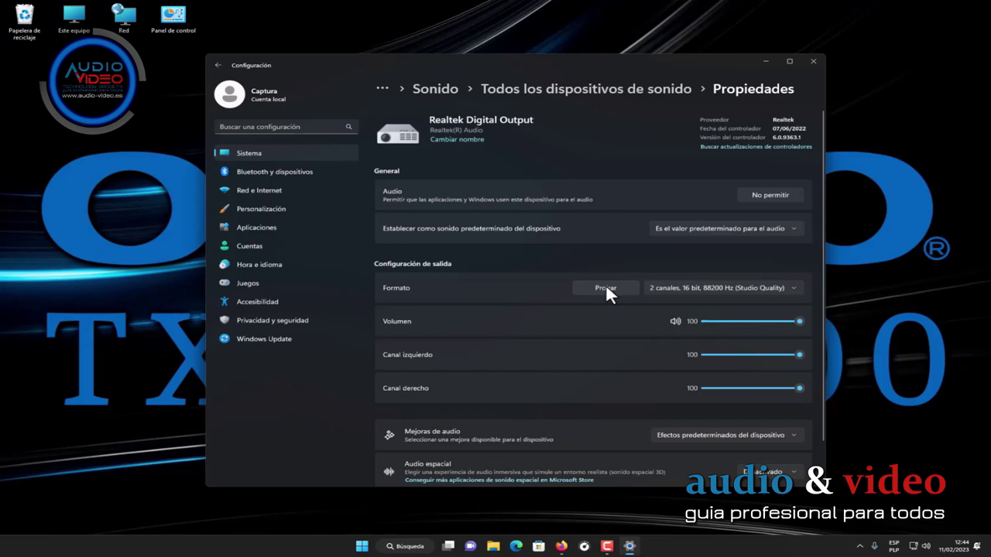
- Set the Realtek Digital Output format to 2 canales, 16 bit, 192000 Hz (Studio Quality) and test it
left_click(722, 282)
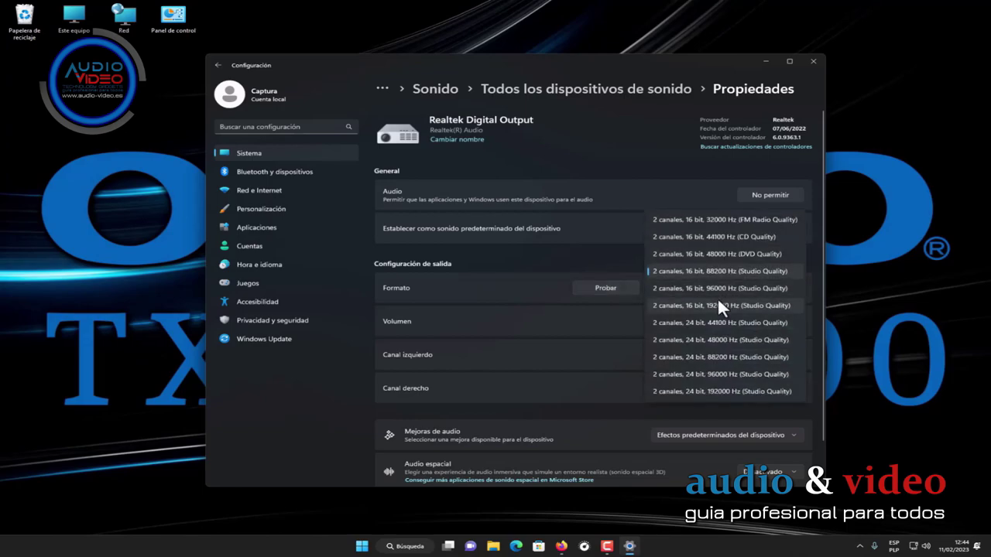
left_click(718, 302)
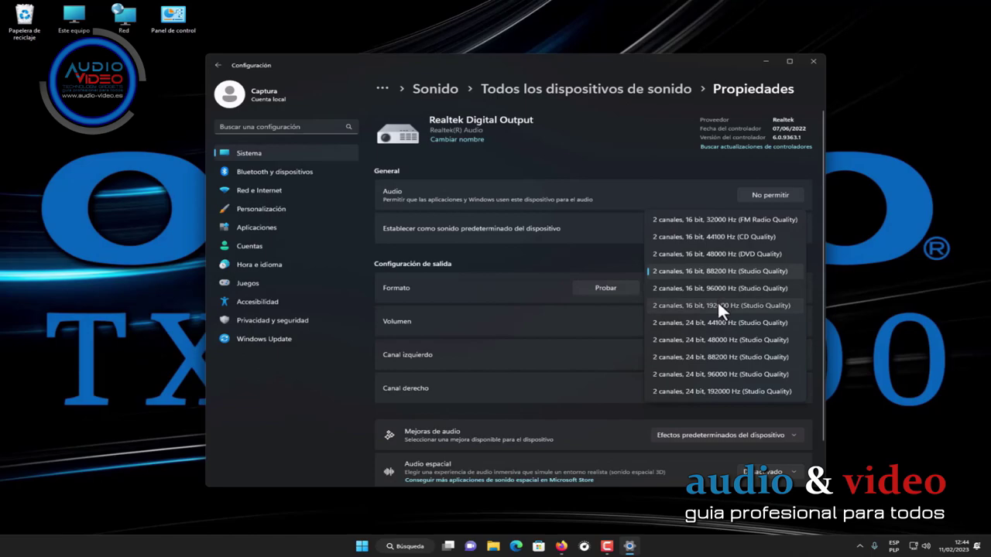
left_click(627, 288)
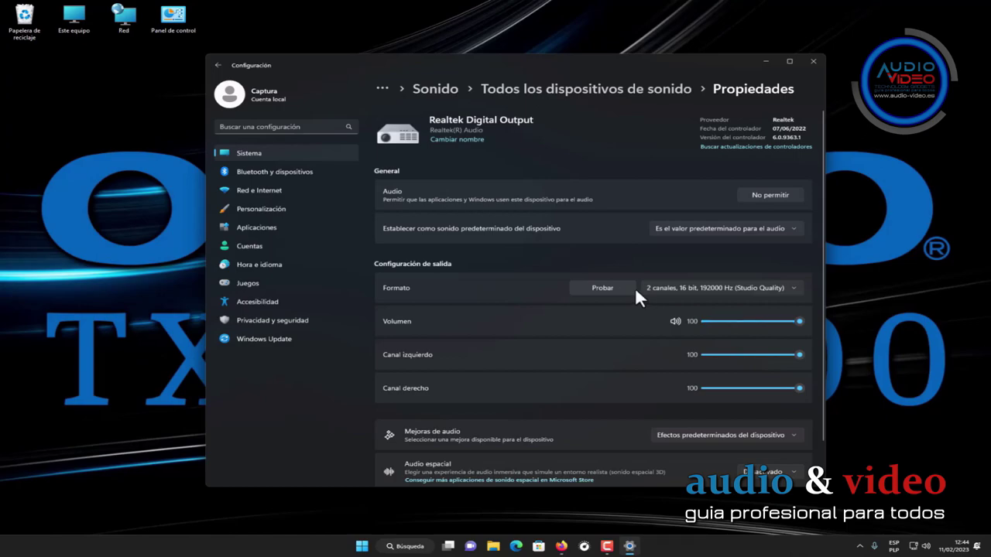
- Set the output format to 2 canales, 16 bit, 96000 Hz (Studio Quality) and try the 16 bit, 192000 Hz option again
left_click(690, 287)
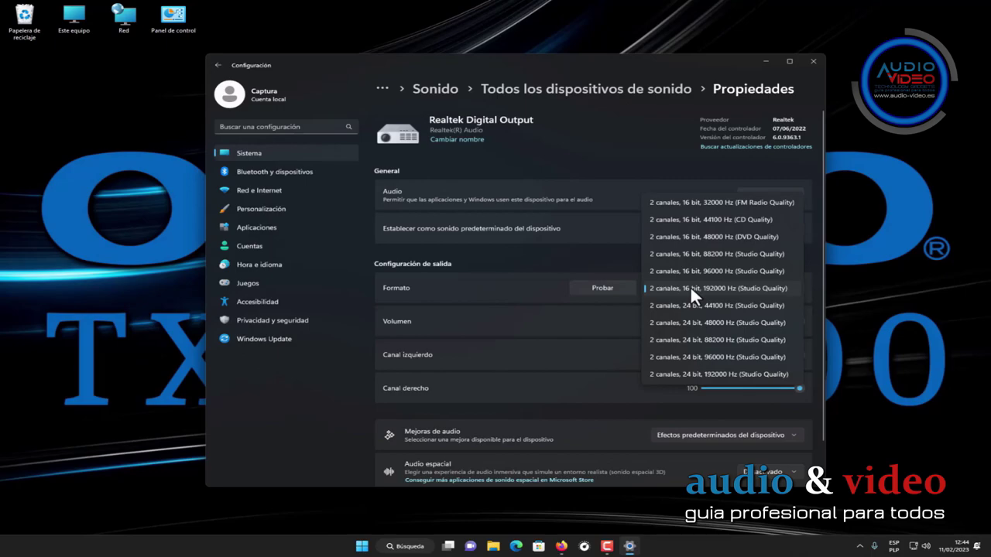
left_click(710, 270)
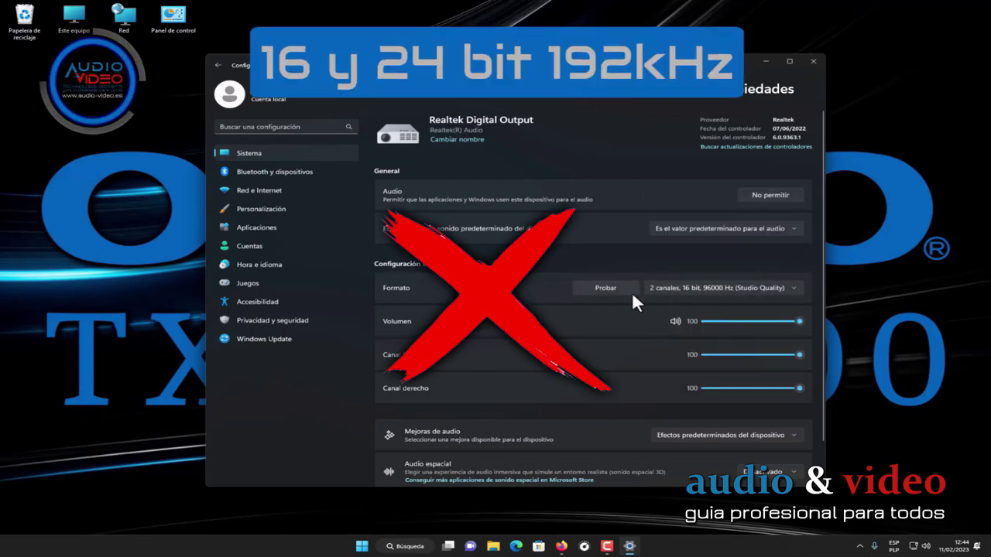
left_click(680, 290)
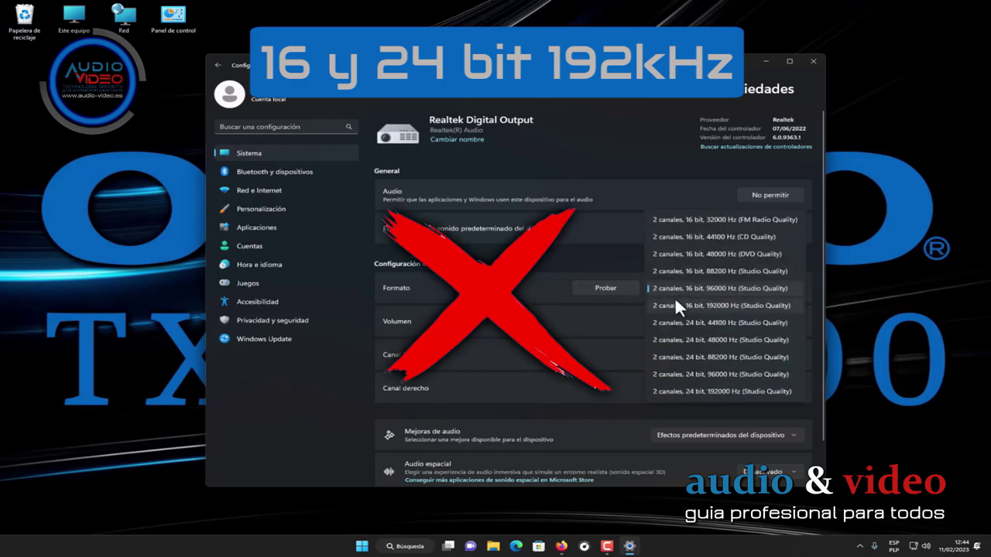
left_click(673, 308)
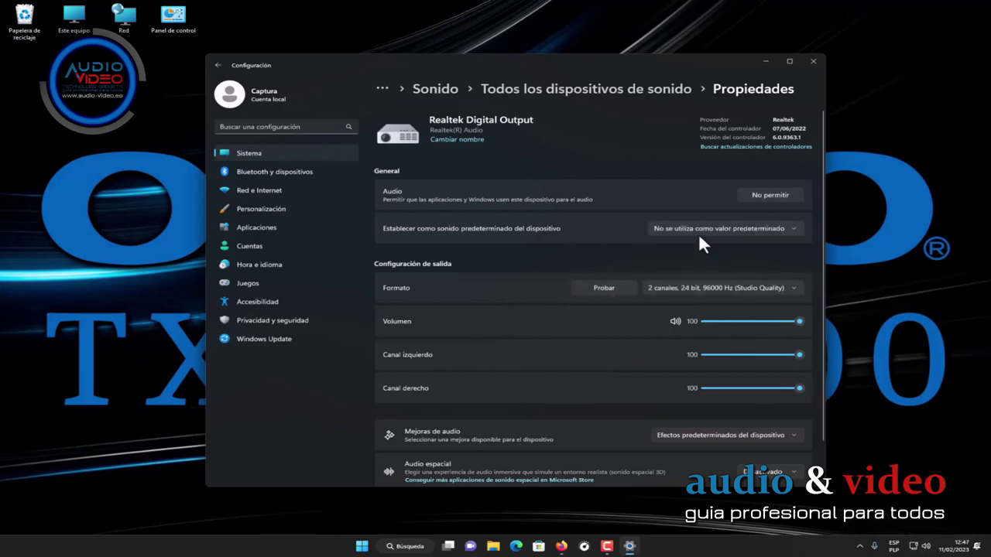
- Show the list of available sound output devices from the quick settings
right_click(927, 546)
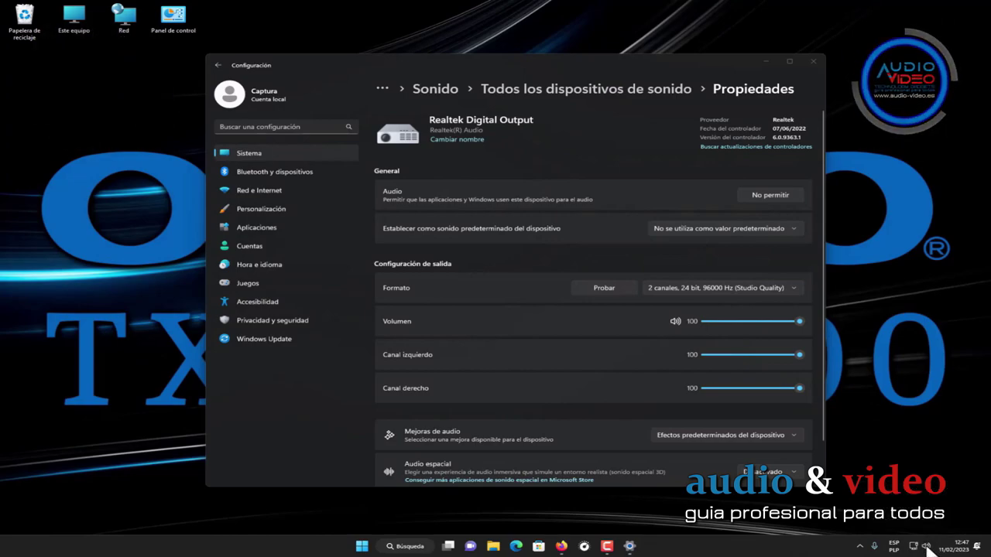
left_click(927, 546)
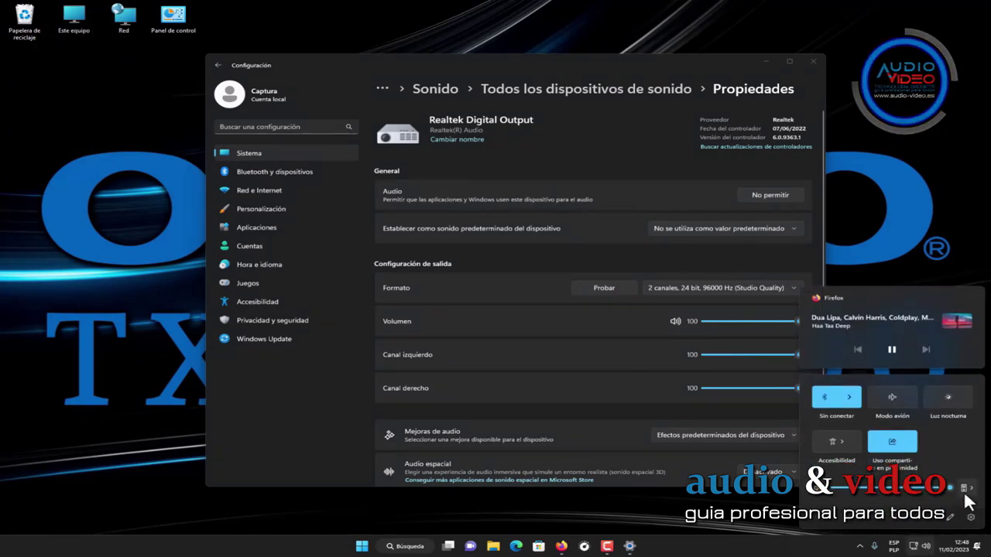
left_click(965, 490)
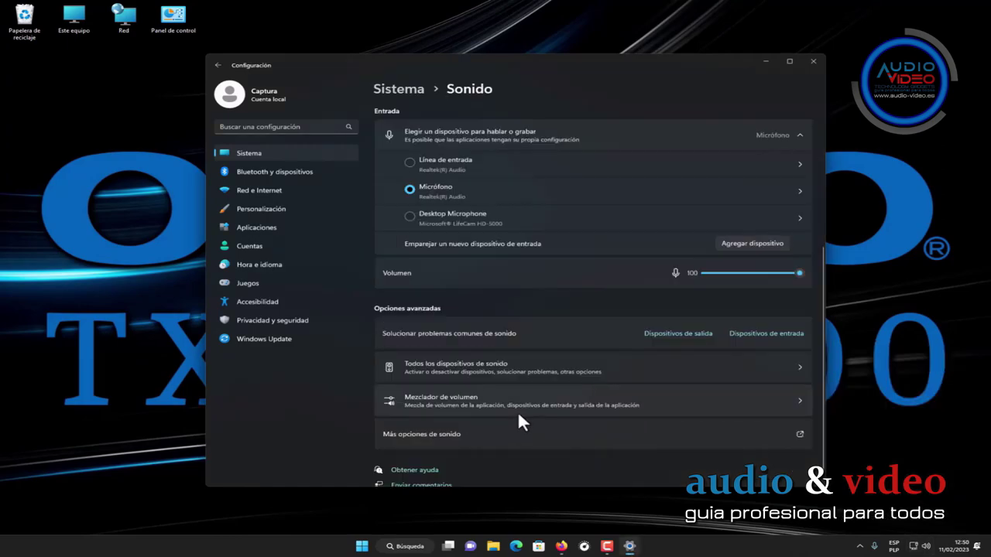
- Open the additional sound options and examine the supported sample rates and encoded formats of the AV Receiver playback device
left_click(513, 434)
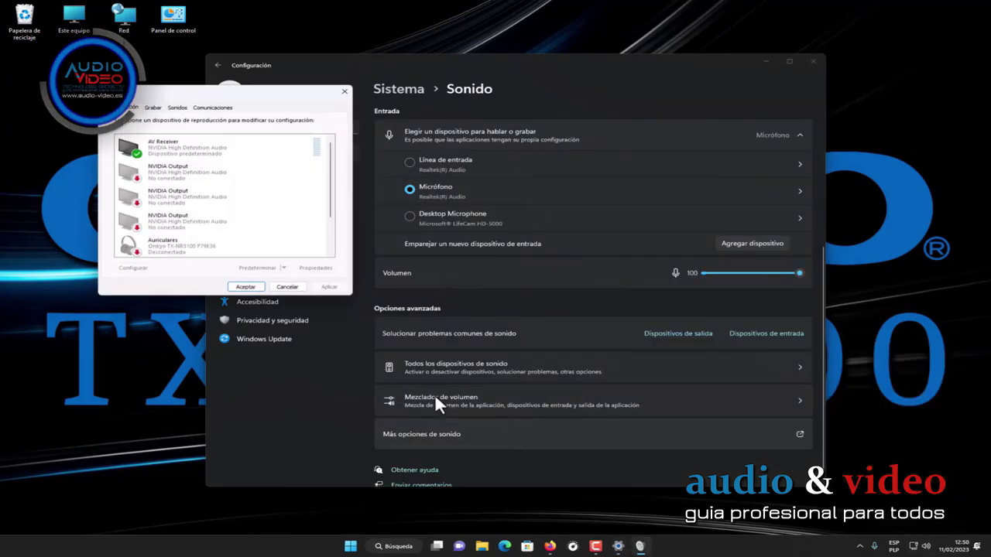
left_click_drag(267, 97, 542, 94)
double_click(500, 143)
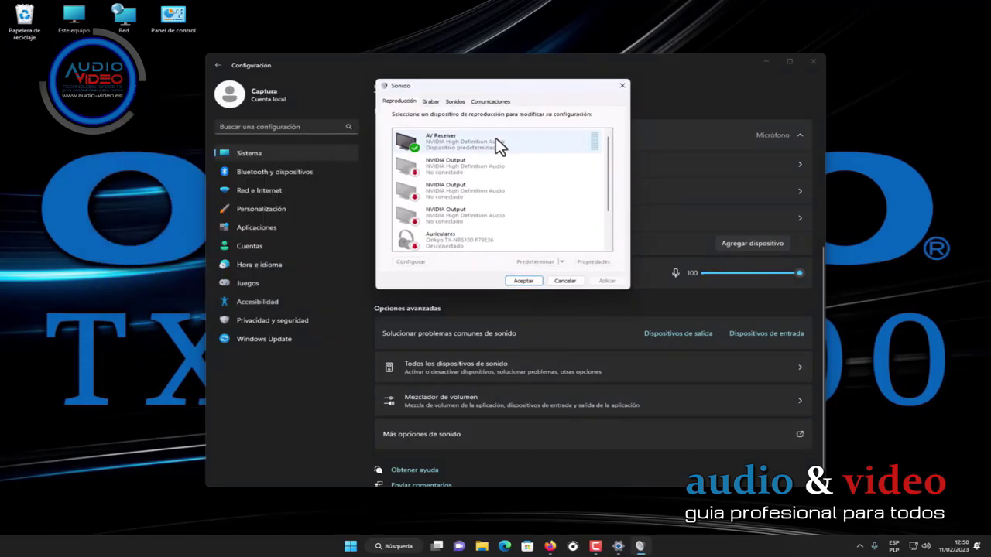
left_click(445, 137)
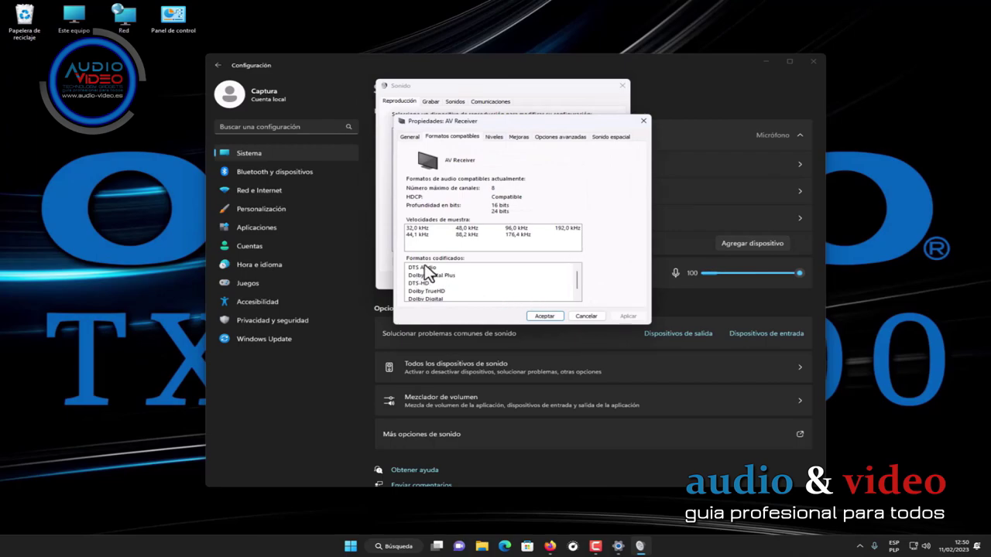
scroll(439, 292, "down", 1)
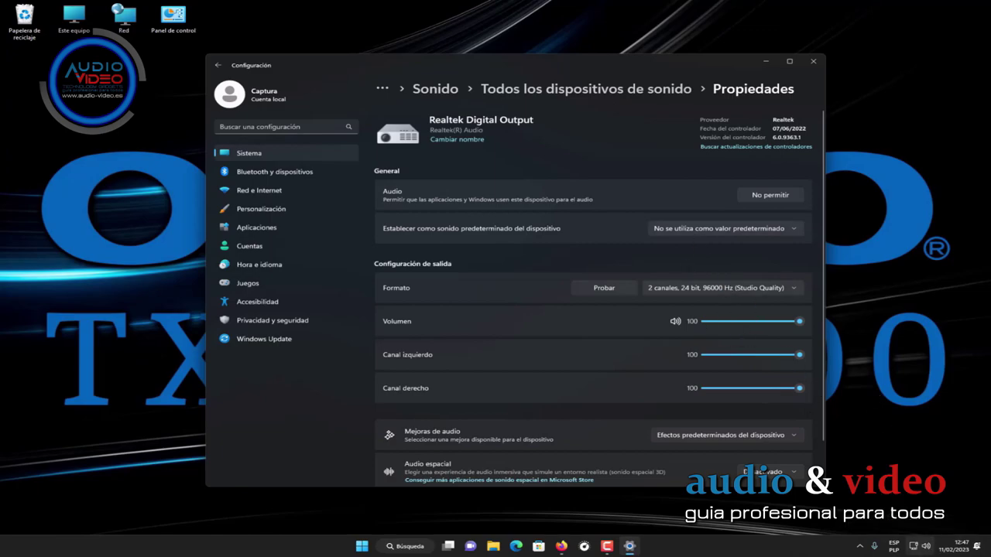
- Bring up the sound output device choices while the Realtek Digital Output properties are open
left_click(927, 546)
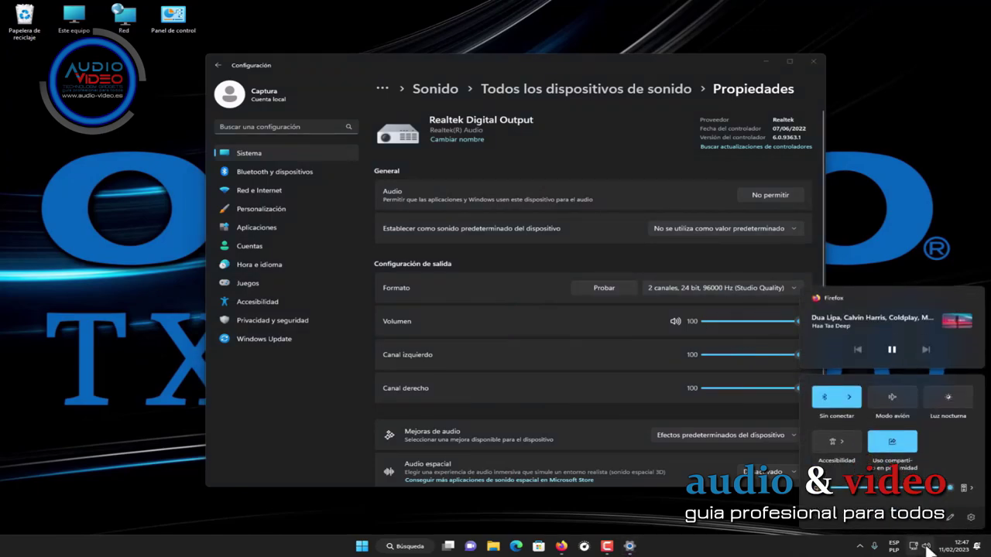
left_click(970, 488)
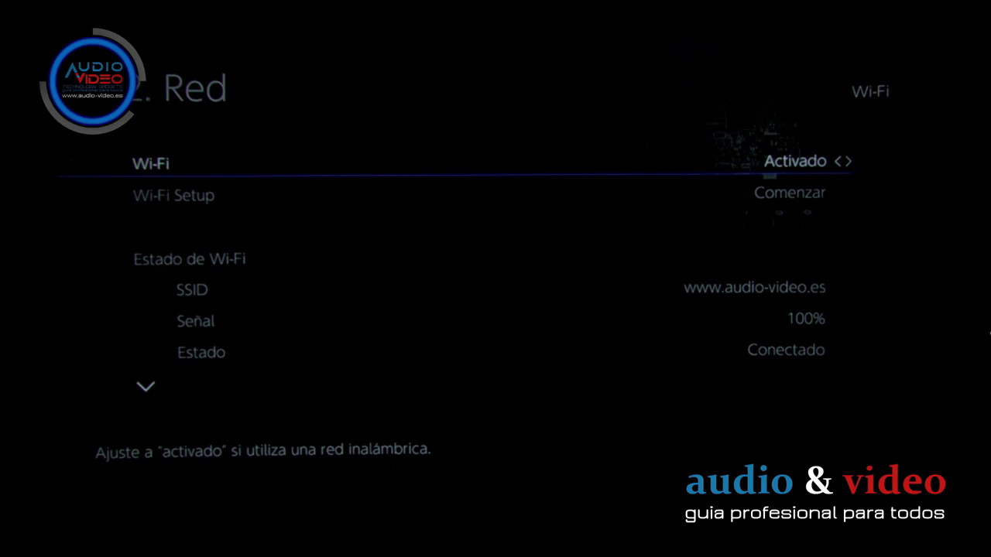
- Review the Wi-Fi and wired network settings in the receiver's on-screen Red menu
key("Right")
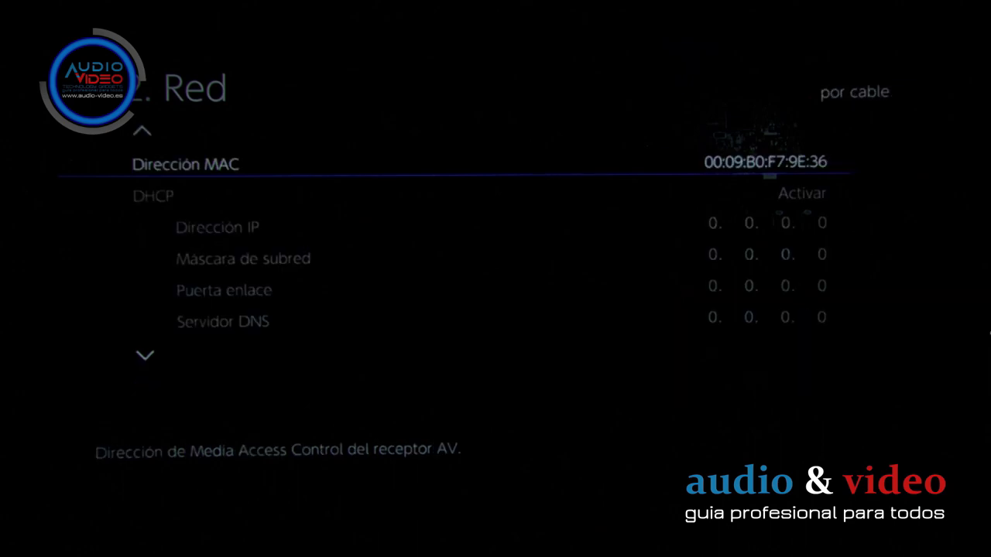
key("Down")
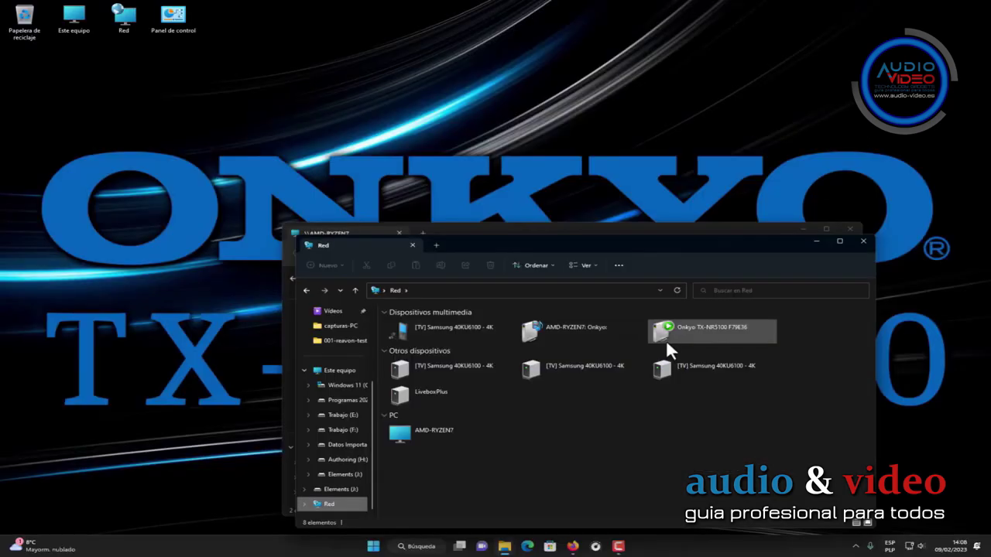
- View the network device properties of the Onkyo TX-NR5100 and close them
left_click(668, 340)
right_click(669, 340)
key("r")
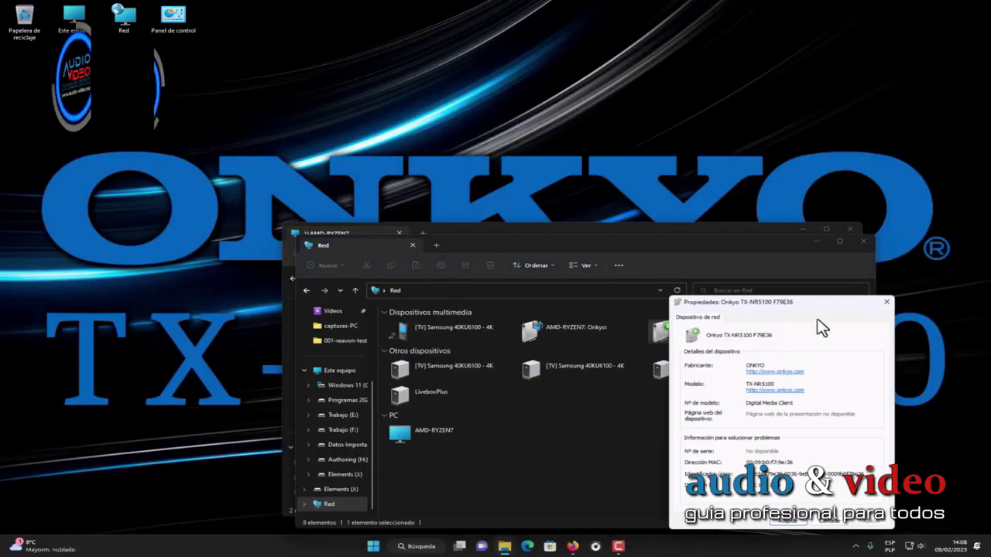
left_click(885, 302)
- Open the media streaming options for the Onkyo TX-NR5100 and enable media streaming
right_click(675, 328)
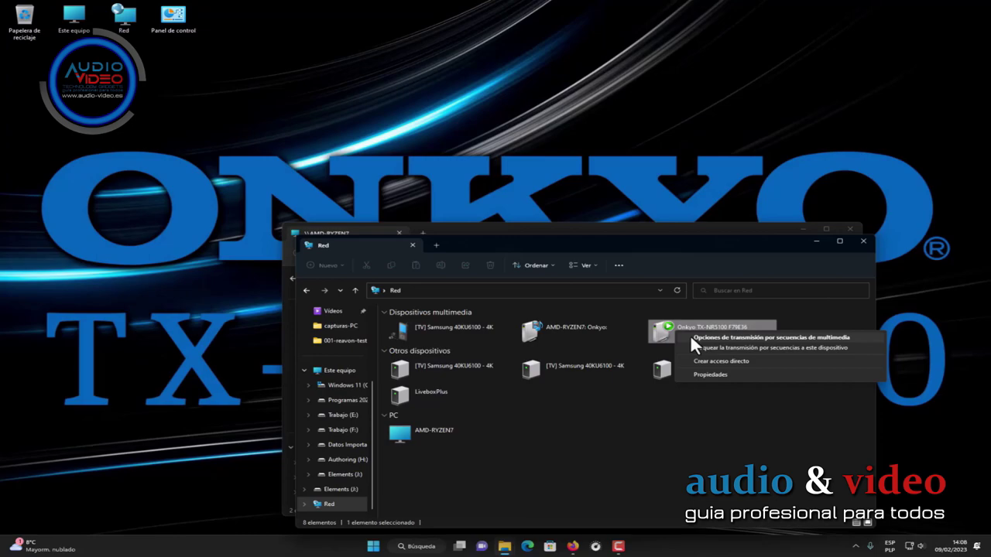
left_click(691, 339)
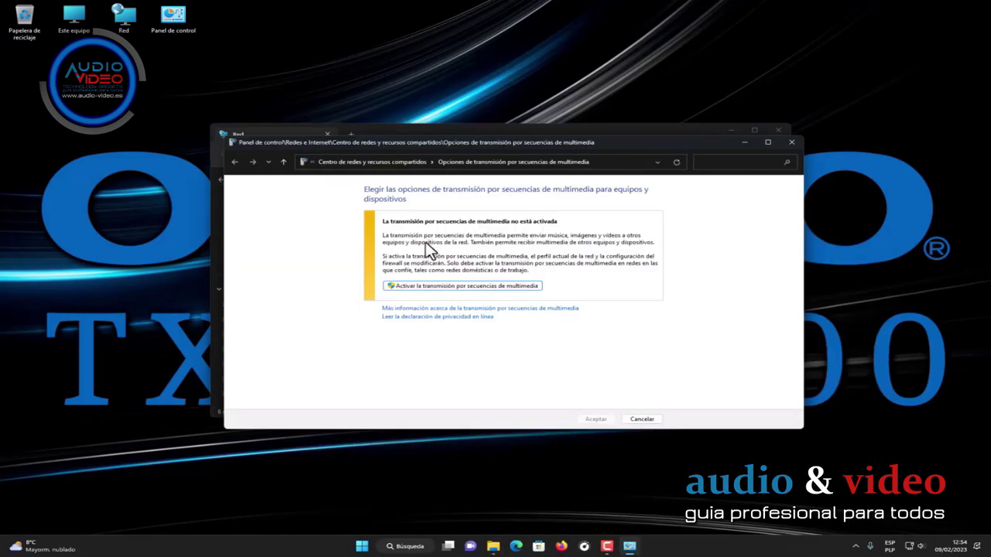
left_click(442, 288)
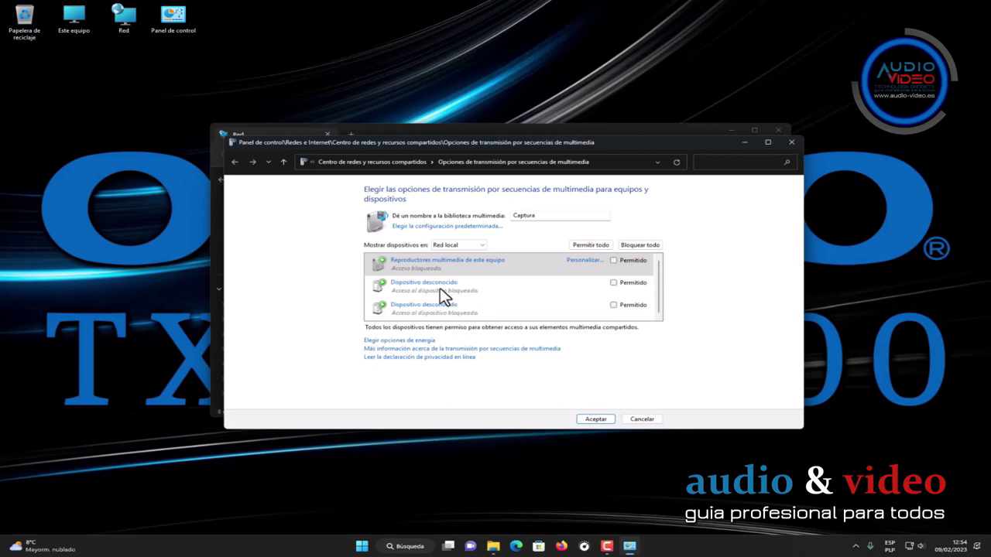
- Check the streaming customization for Reproductores multimedia de este equipo without changing it, and set that device to Permitido
left_click(583, 261)
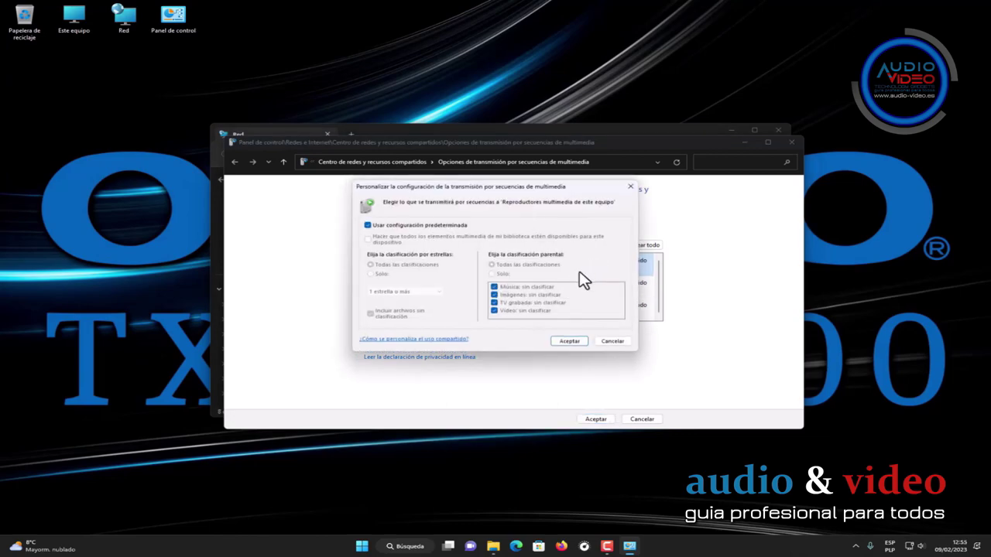
left_click(612, 341)
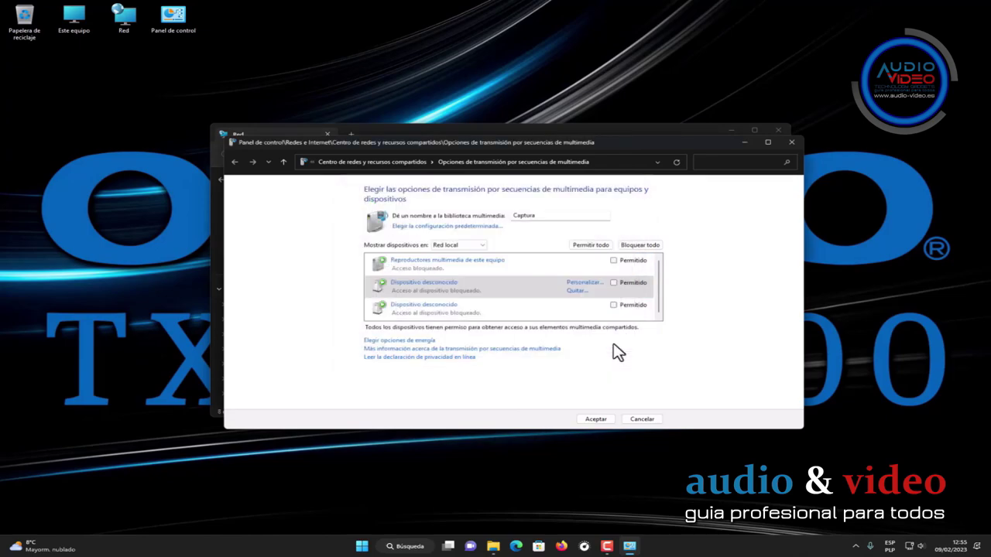
left_click(614, 261)
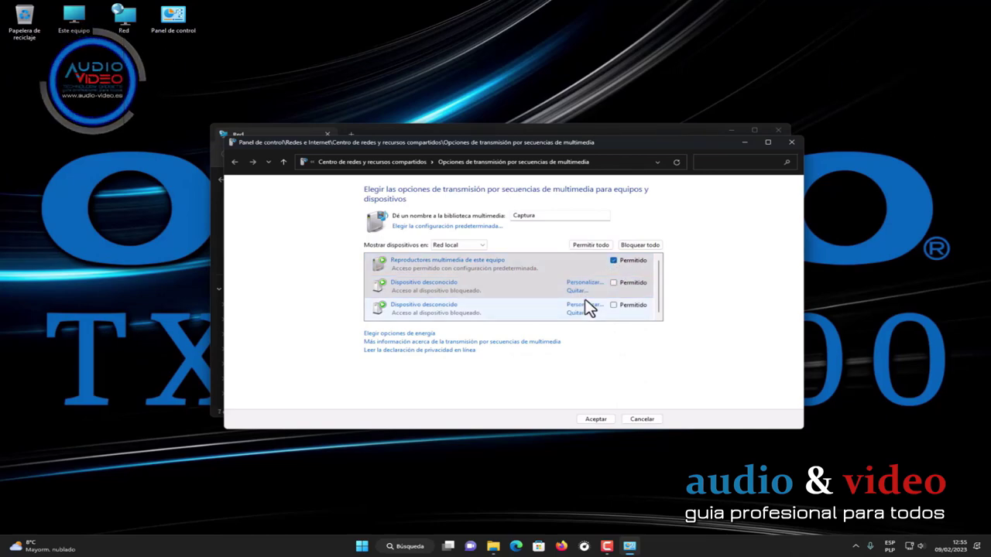
- Name the media library Onkyo, allow all computers and media devices, and accept the streaming options
double_click(542, 216)
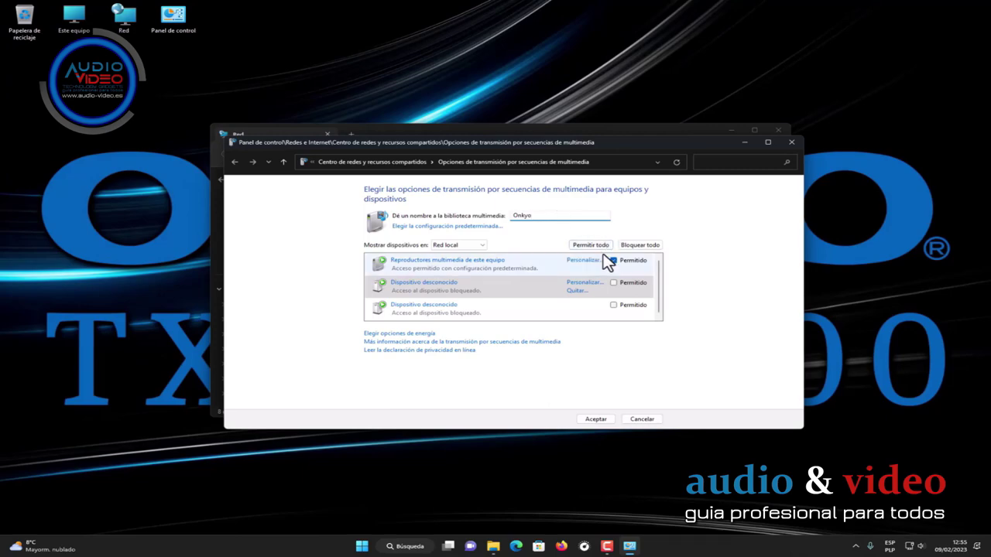
left_click(590, 245)
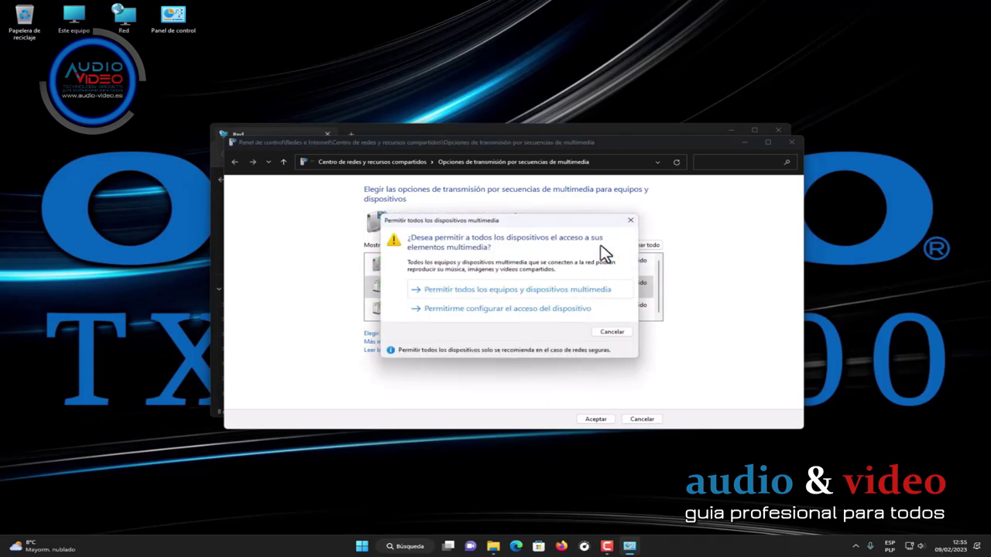
left_click(561, 290)
left_click(596, 419)
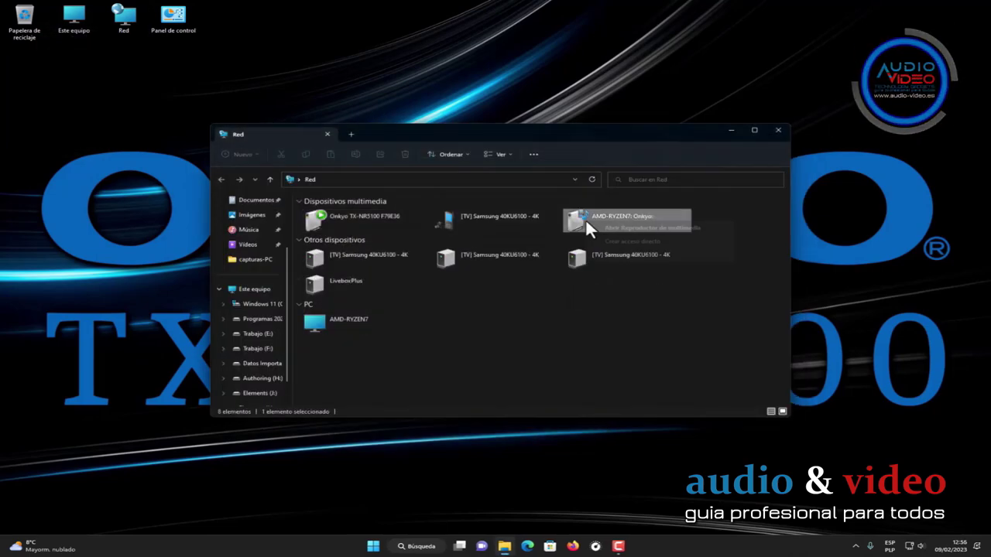
- Open the AMD-RYZEN7: Onkyo media library in the media player and complete the player's initial setup with Configuración recomendada
right_click(585, 219)
left_click(598, 229)
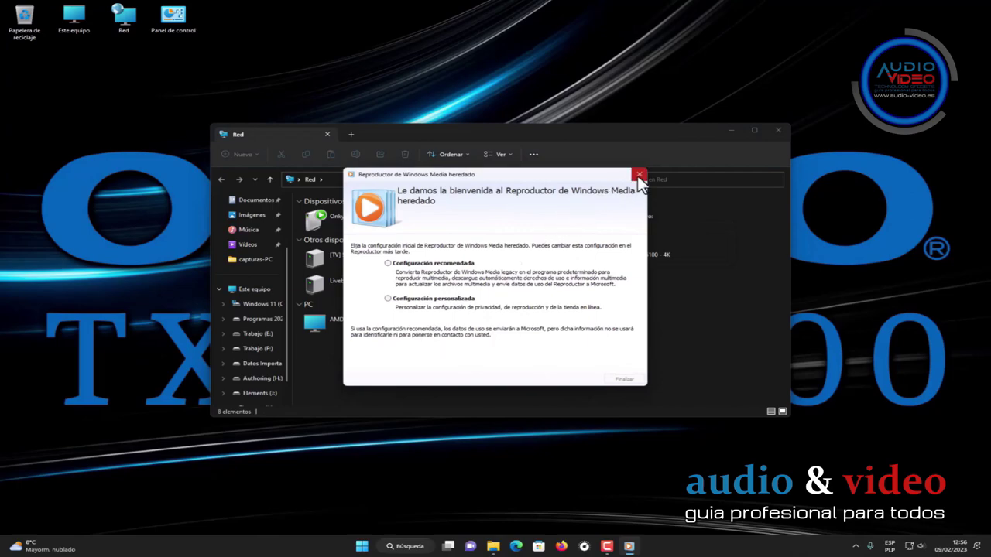
left_click(453, 266)
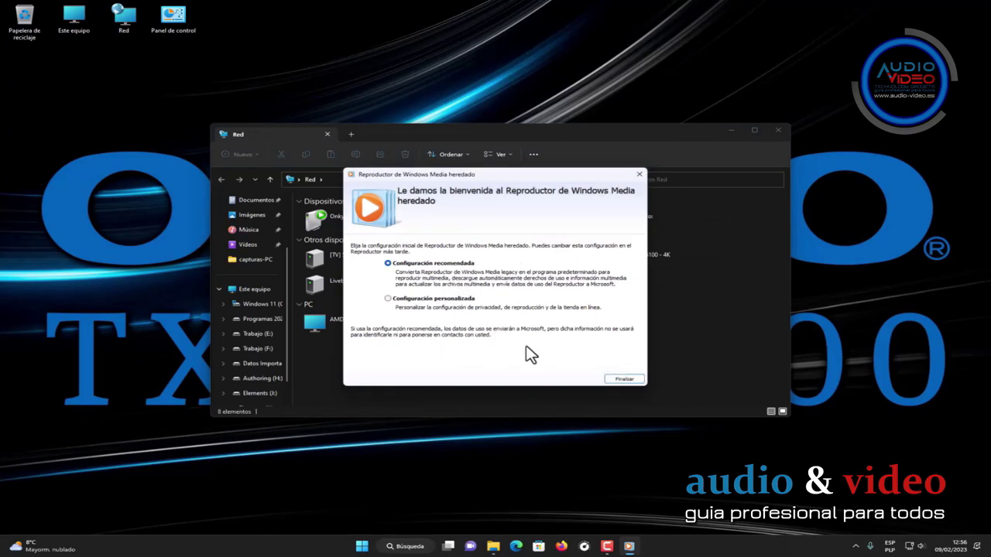
left_click(624, 379)
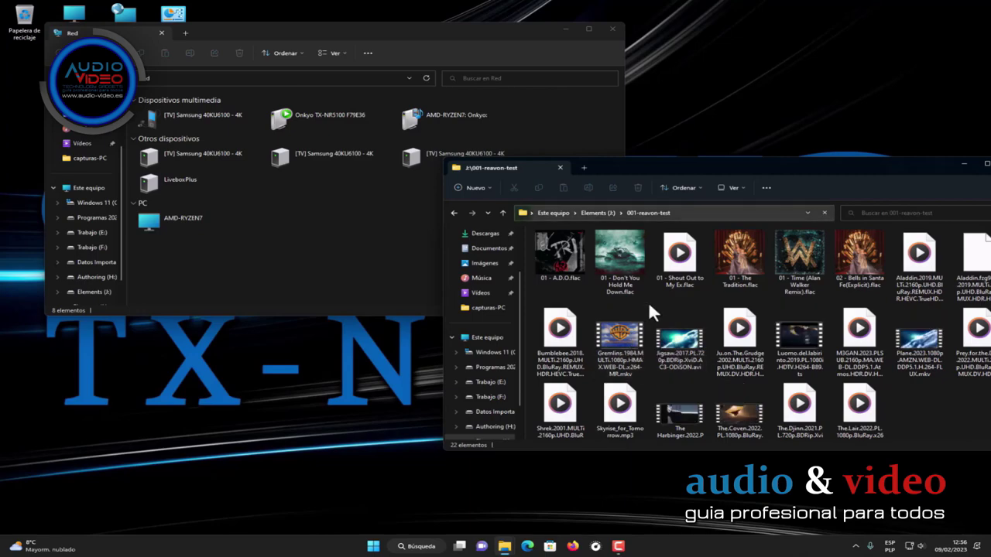
- Play 01 - Don't You Hold Me Down.flac with Reproductor multimedia just once, and close the player
right_click(631, 262)
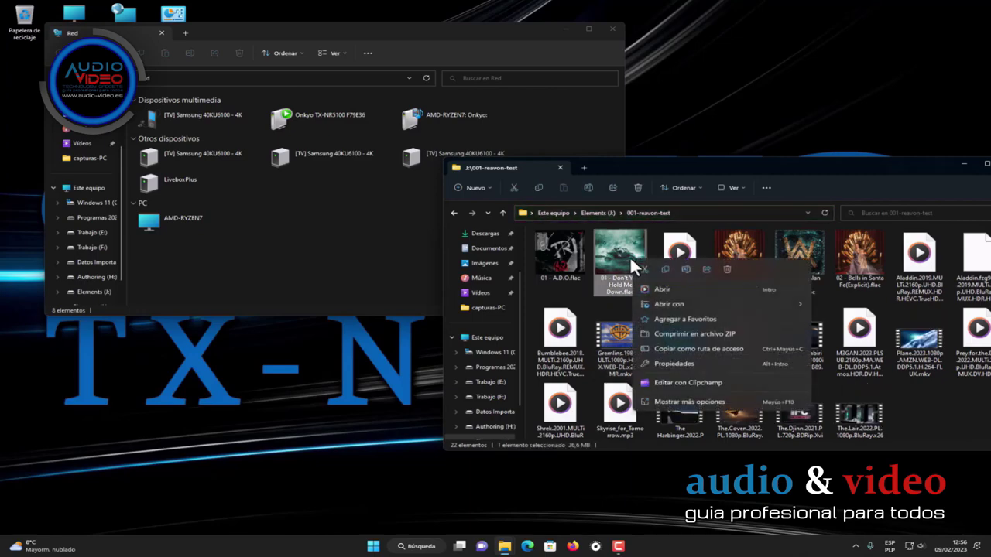
left_click(672, 297)
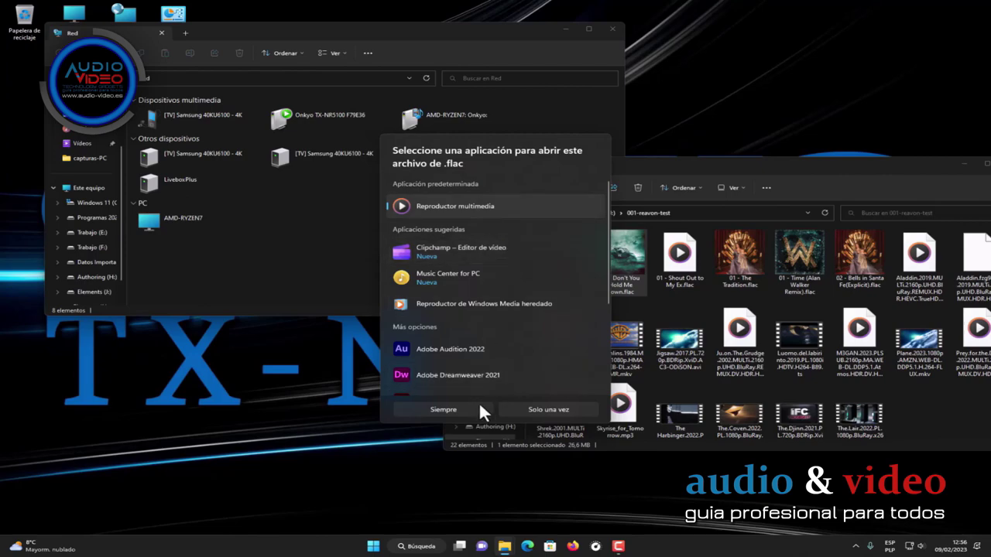
left_click(515, 408)
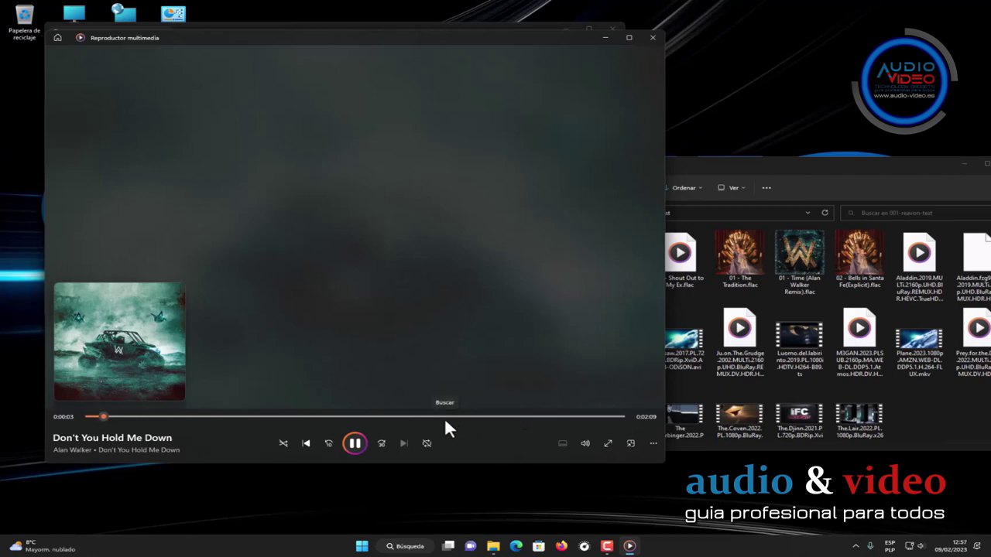
left_click(645, 39)
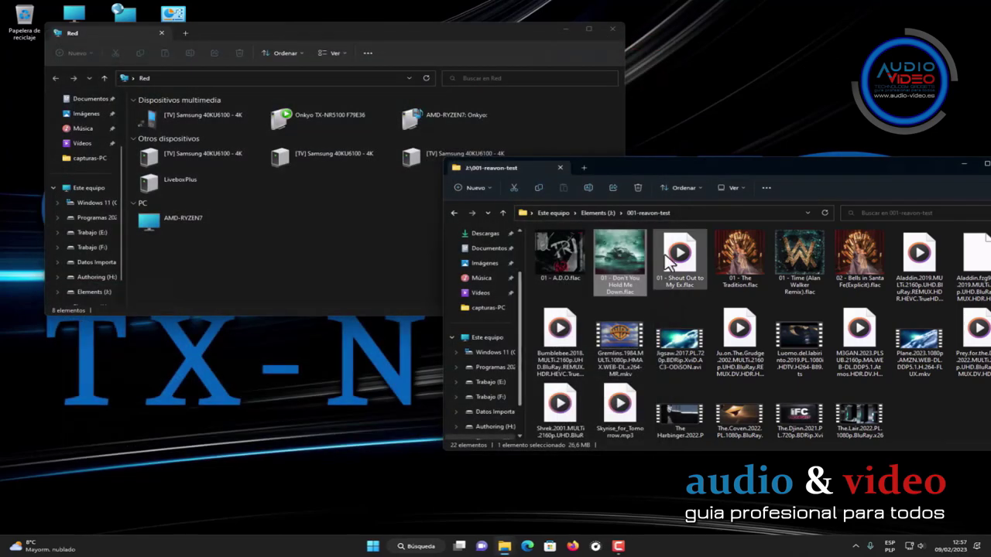
- Cast 01 - Don't You Hold Me Down.flac to the Onkyo TX-NR5100 network device
right_click(633, 241)
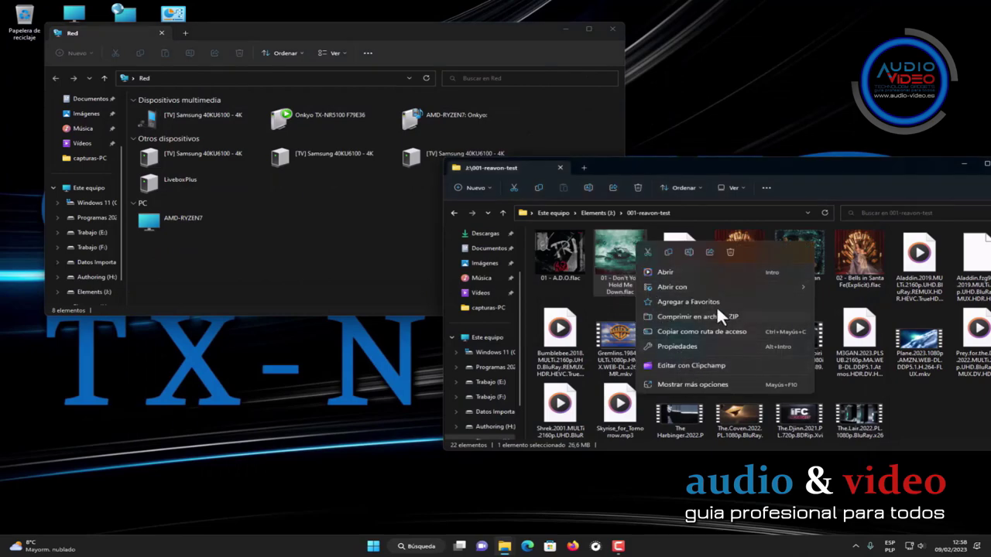
mouse_move(722, 287)
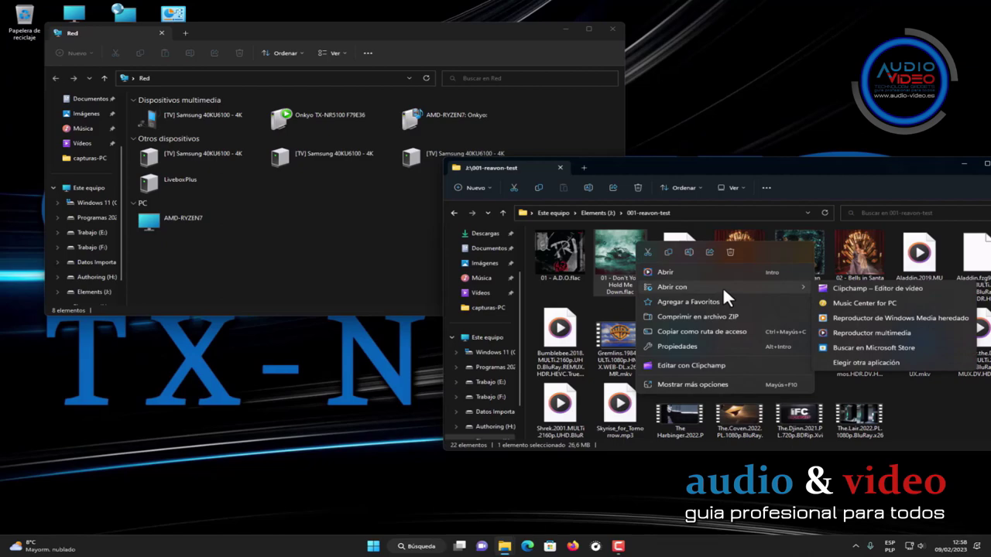
left_click(712, 384)
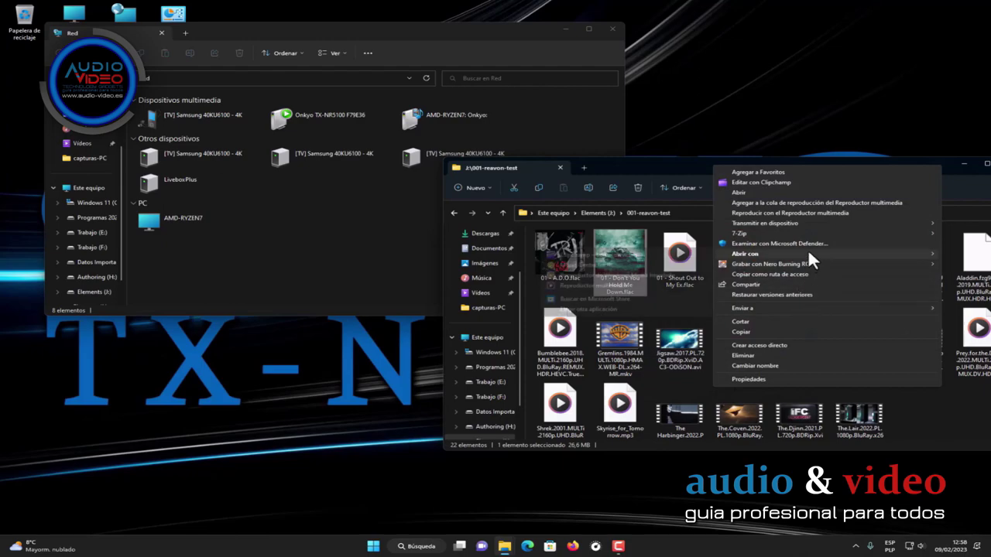
mouse_move(814, 222)
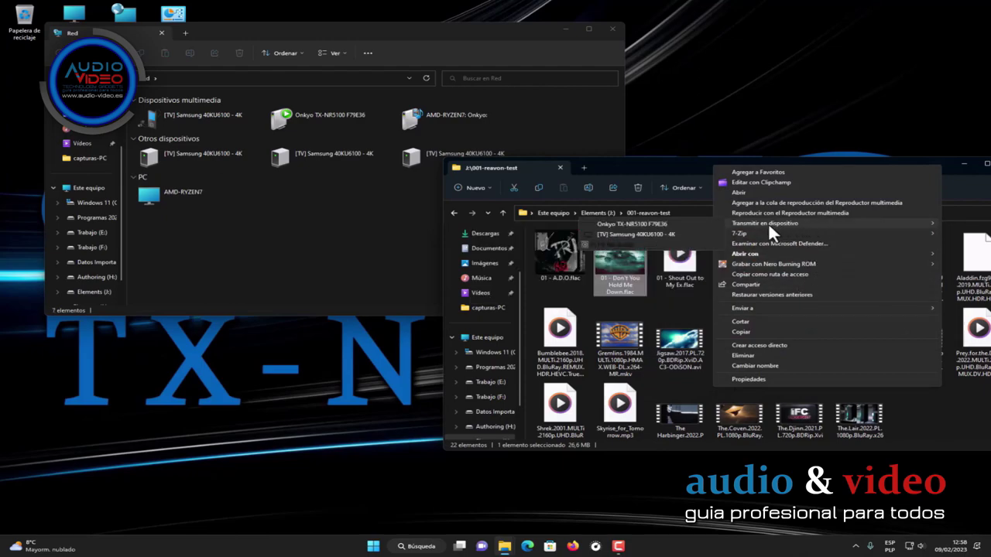
left_click(666, 223)
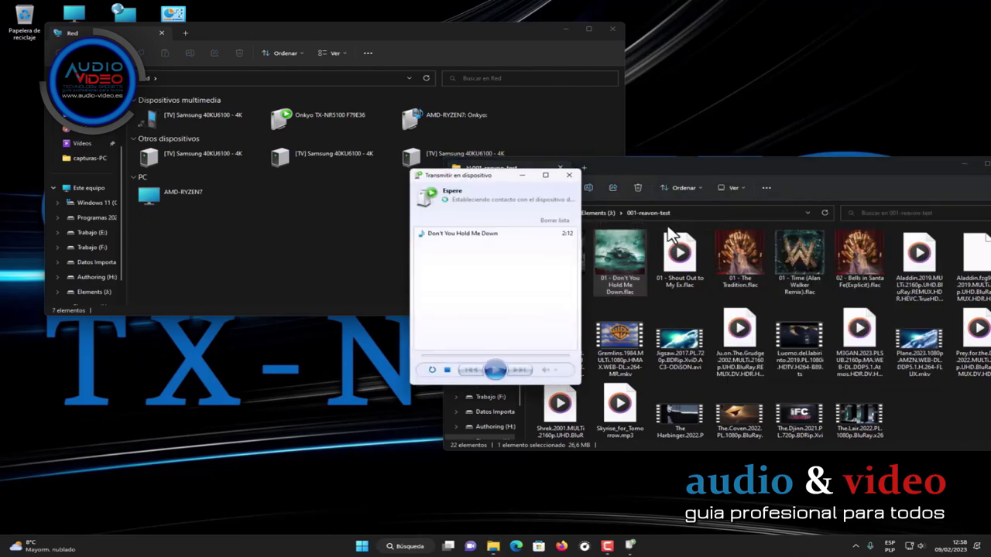